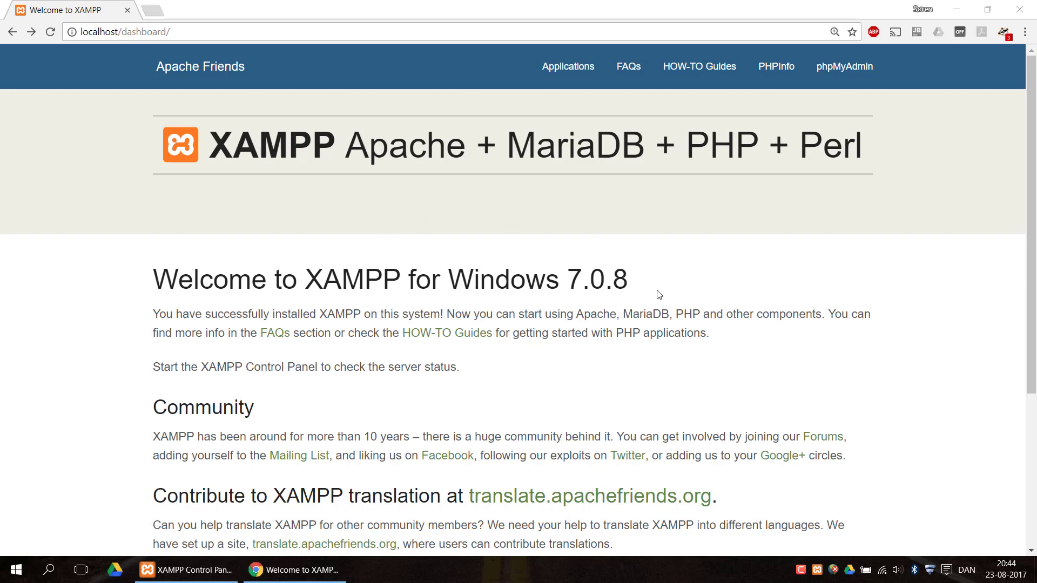
- Open phpMyAdmin from the XAMPP dashboard and create a new database named TestDB
left_click(844, 71)
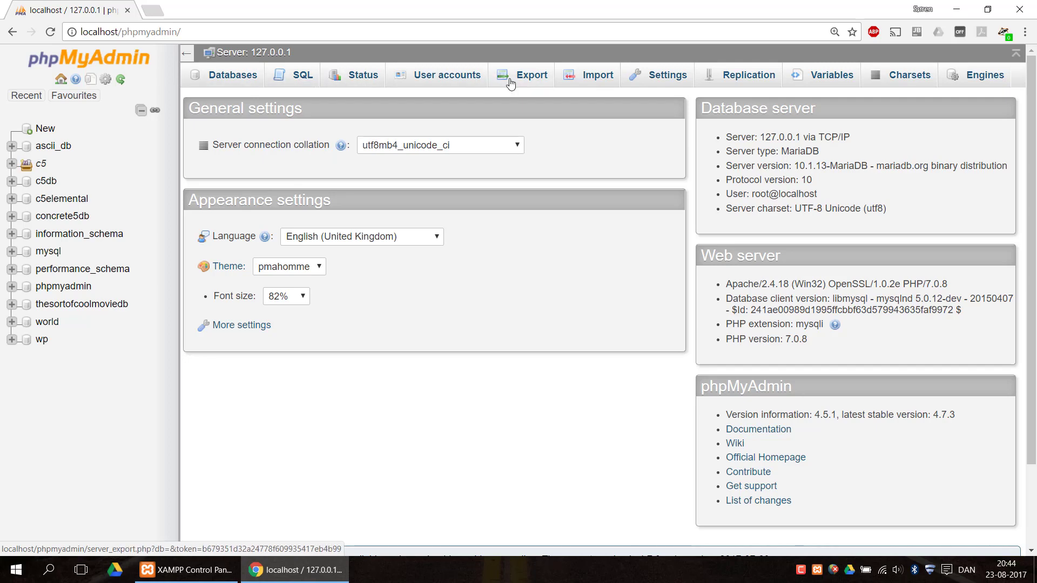
left_click(61, 78)
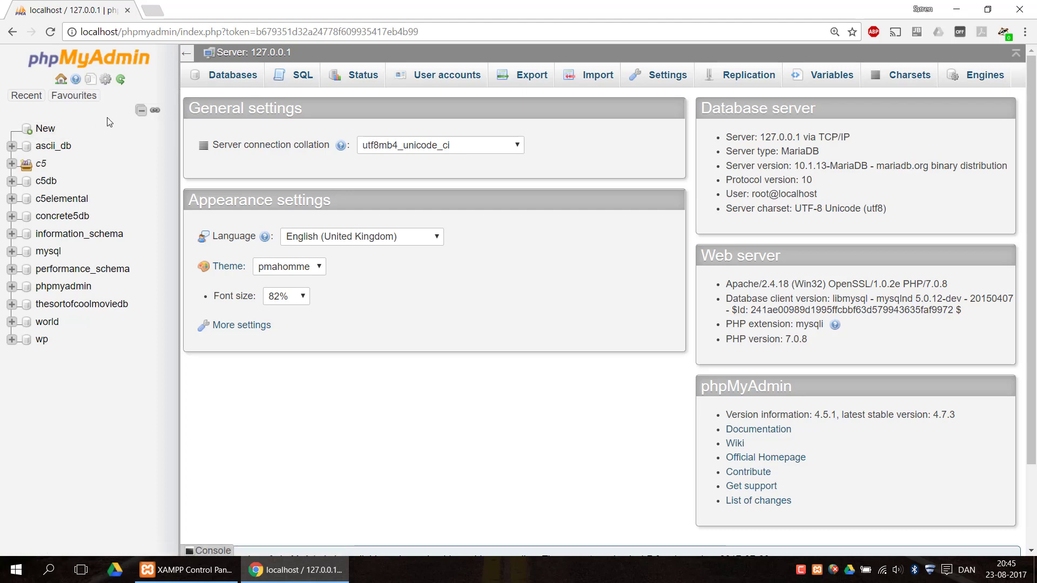
left_click(224, 77)
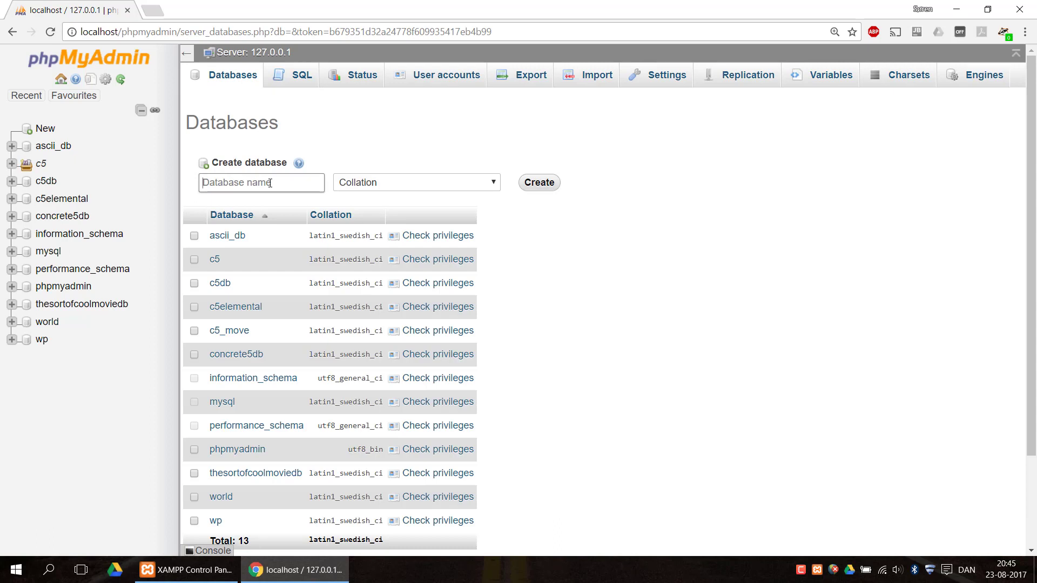
left_click(270, 183)
type("Test")
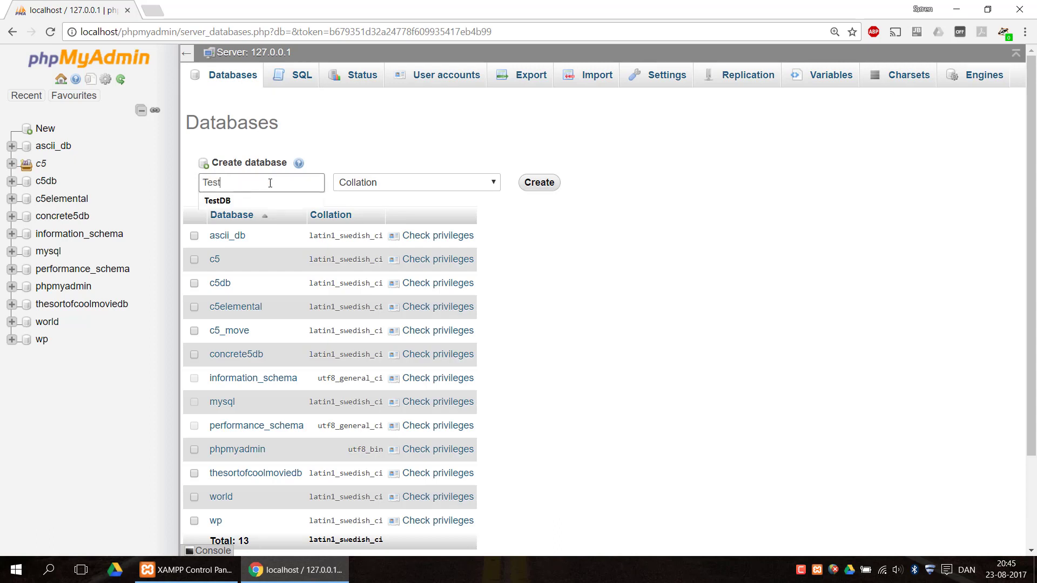
type("DB")
left_click(536, 188)
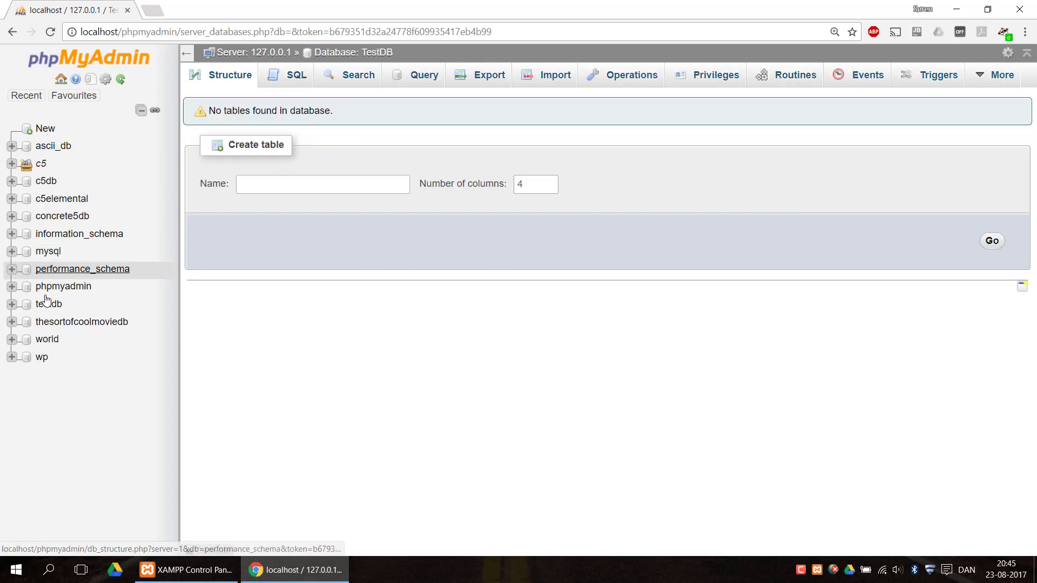
left_click(30, 310)
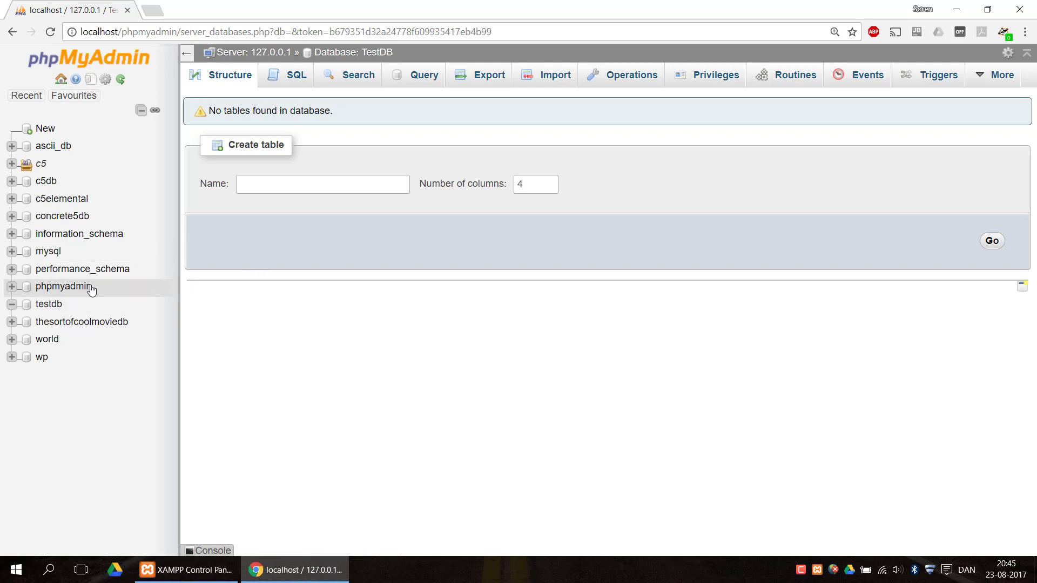
left_click(294, 180)
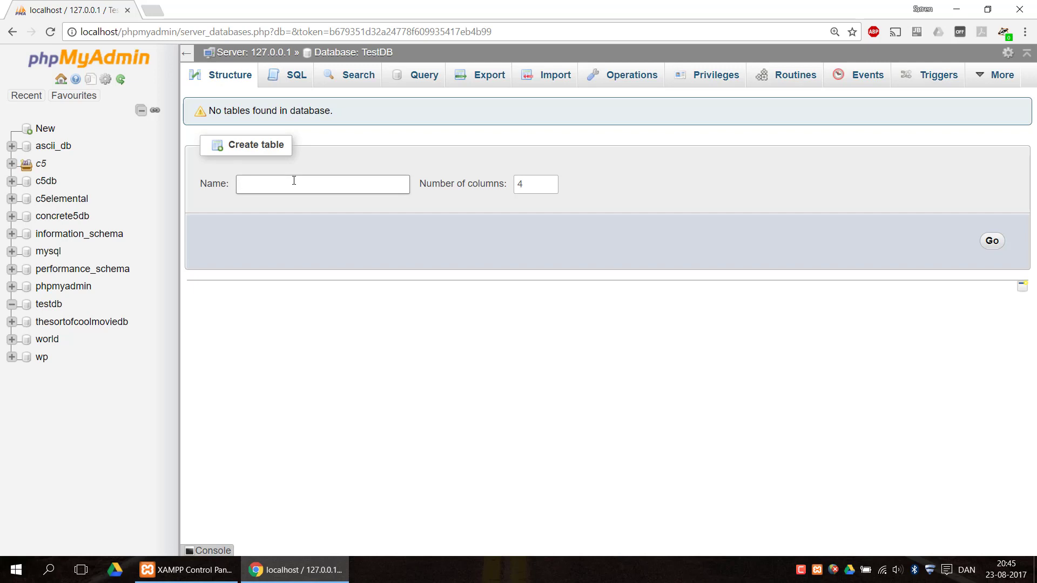
type("Users")
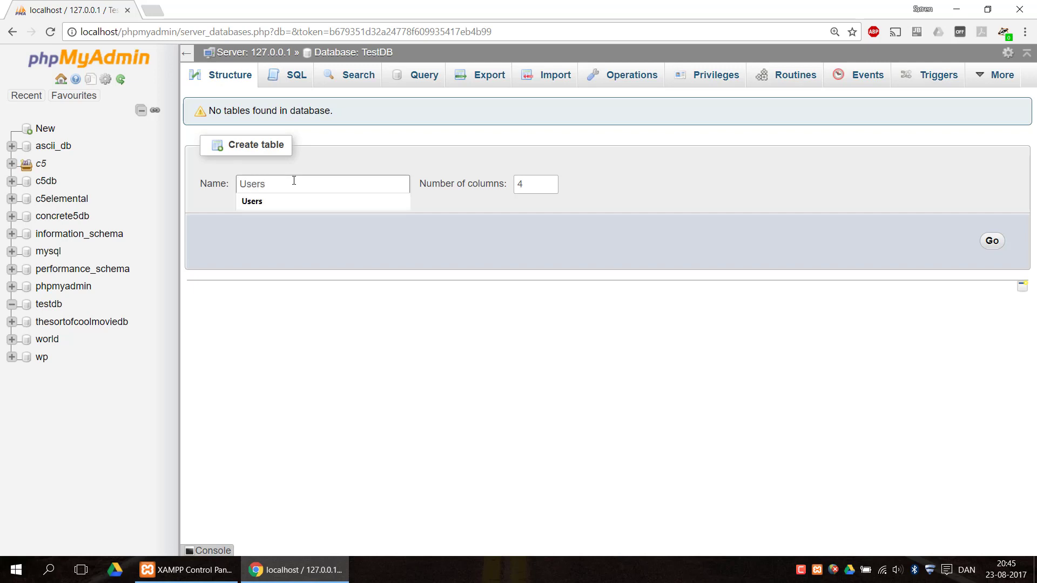
key("Return")
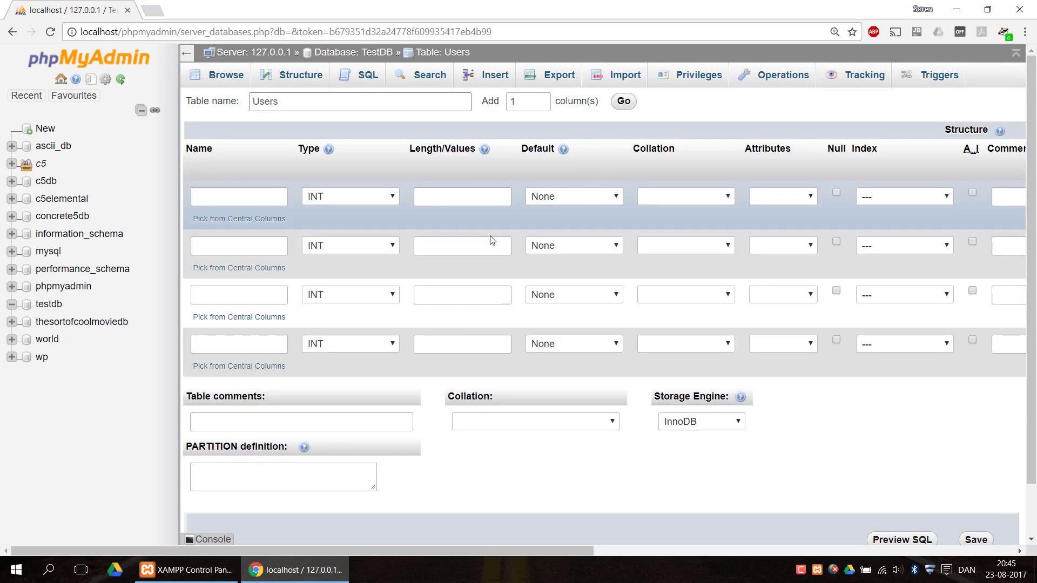
left_click(13, 35)
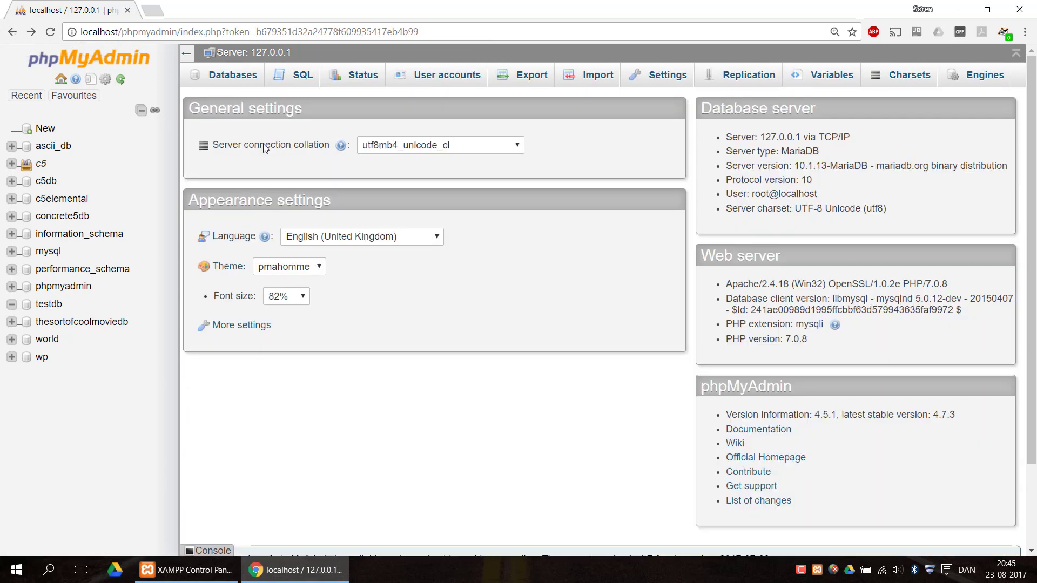
- Start a new table named Users with 4 columns in the testdb database
left_click(50, 304)
left_click(321, 182)
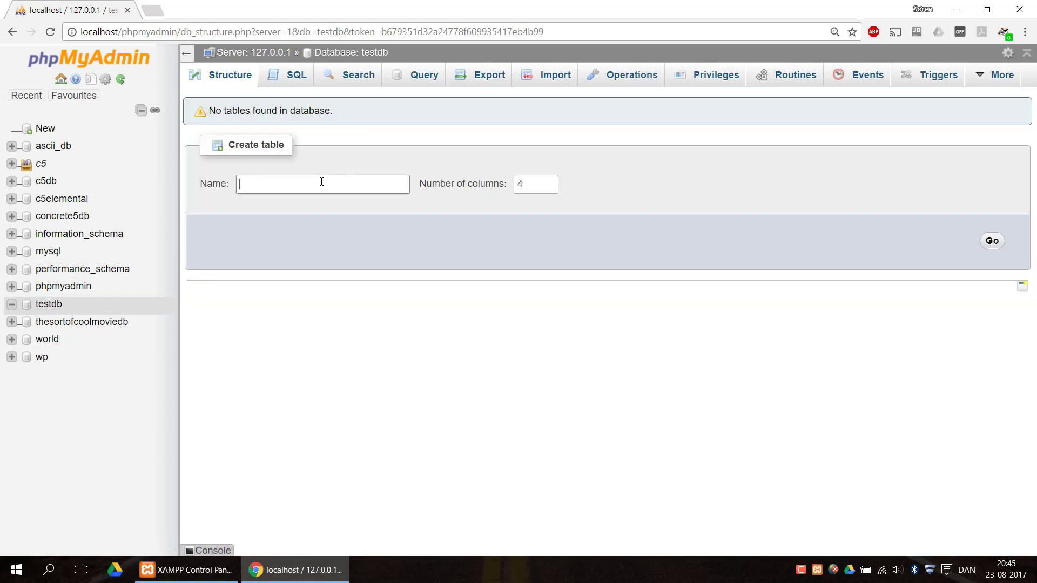
type("Users")
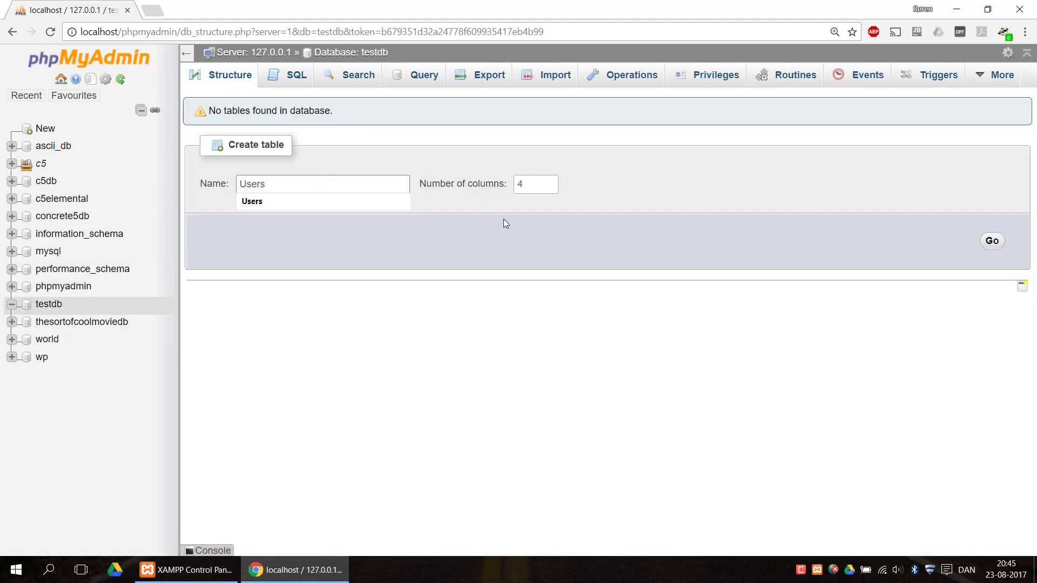
left_click(527, 184)
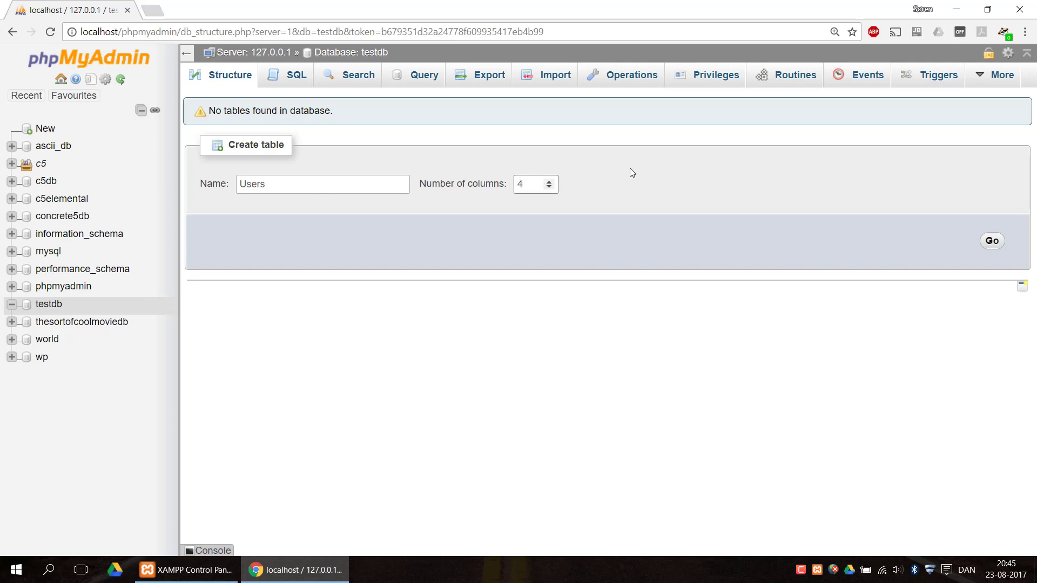
left_click(993, 243)
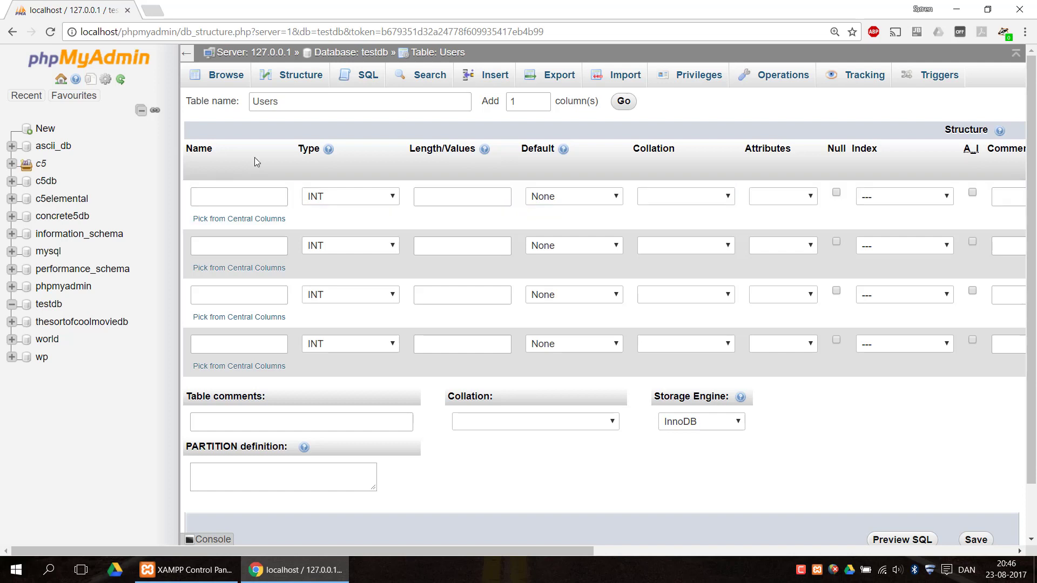
- Name the first column of the Users table id and give it the INT type
left_click(224, 194)
left_click(223, 192)
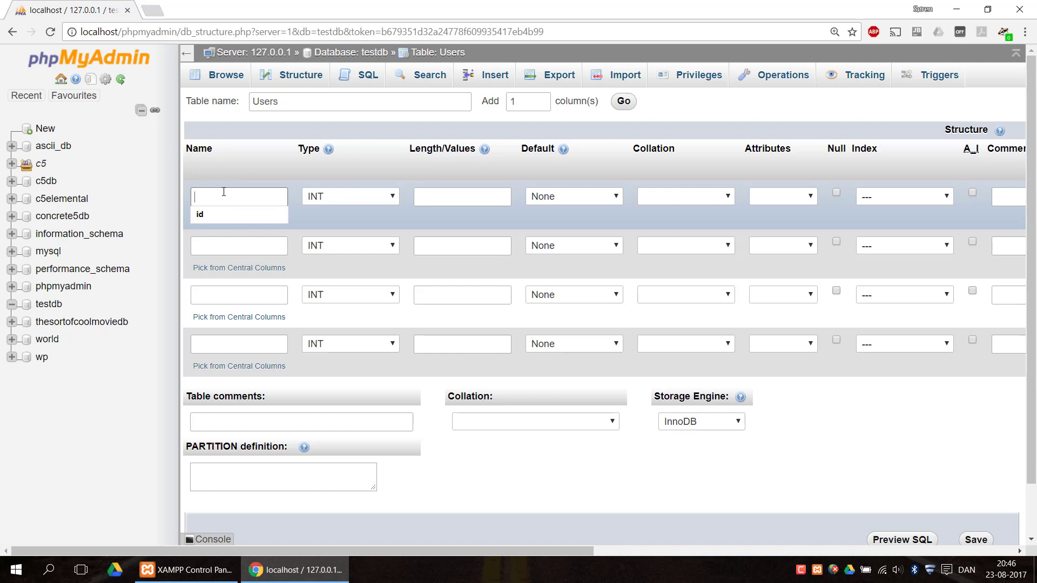
left_click(223, 192)
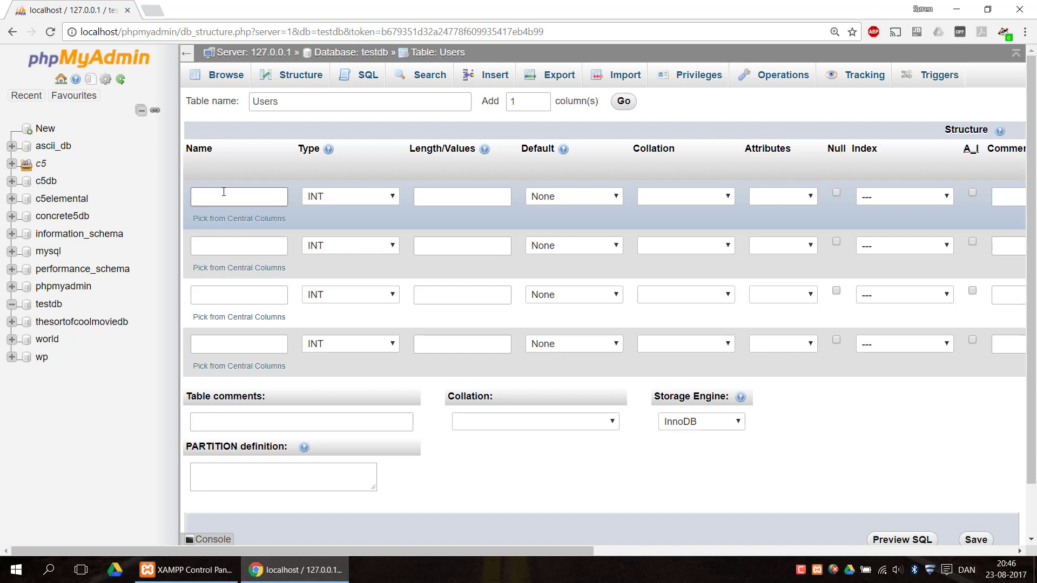
type("id")
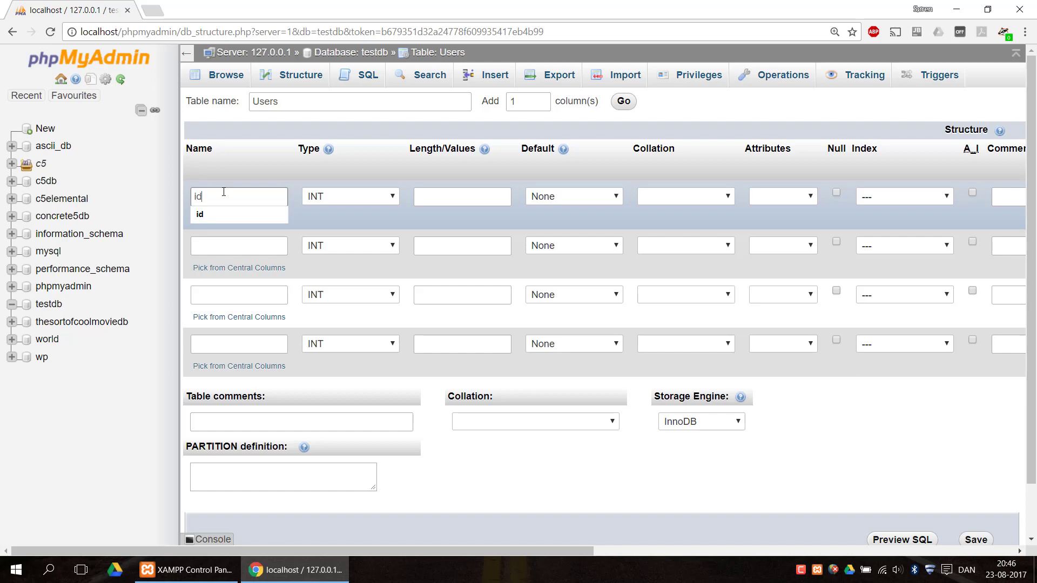
left_click(246, 164)
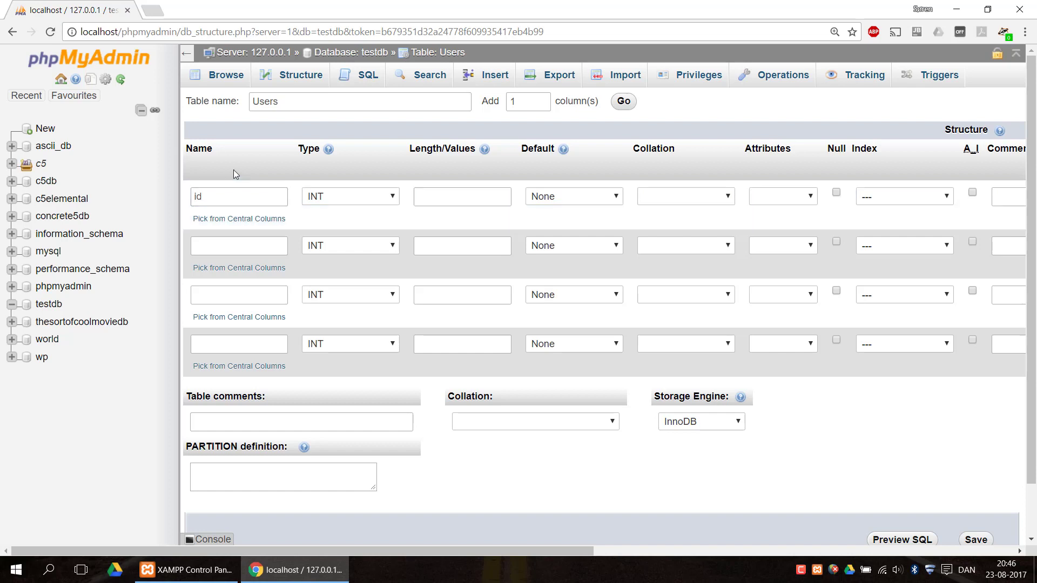
left_click(342, 196)
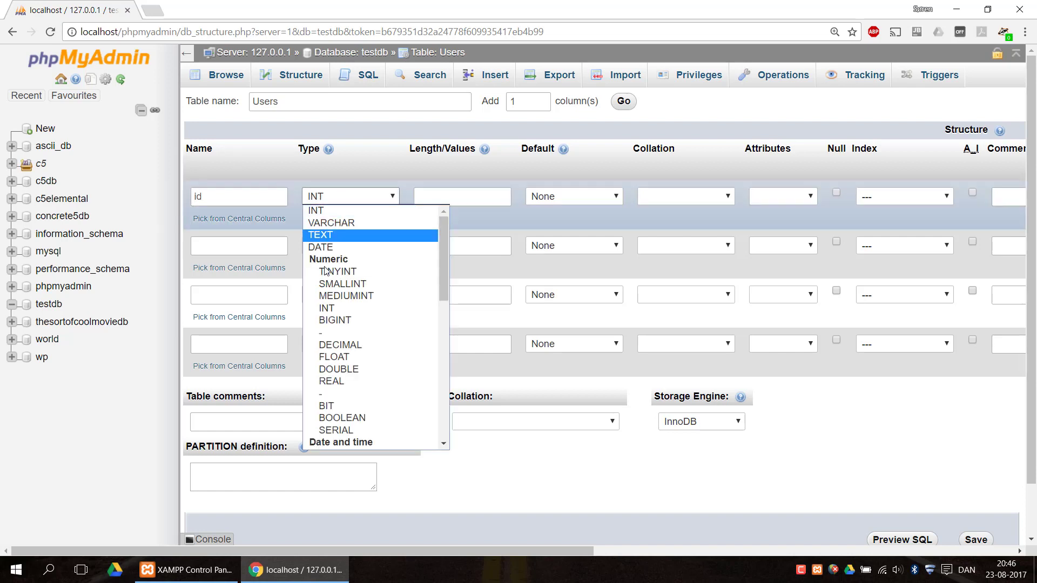
left_click(335, 216)
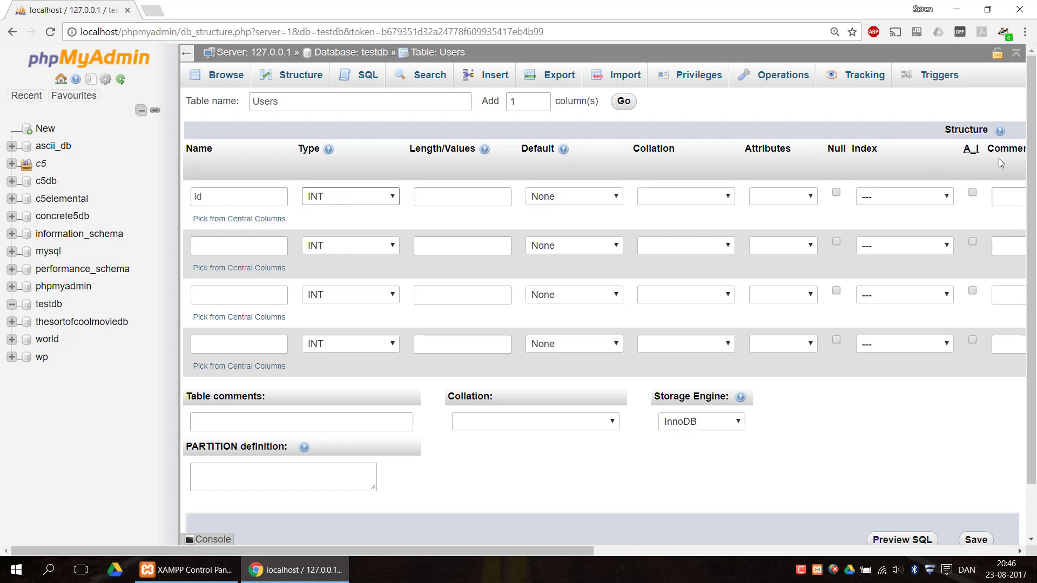
- Make the id column auto-increment and accept a PRIMARY index on it
left_click(972, 193)
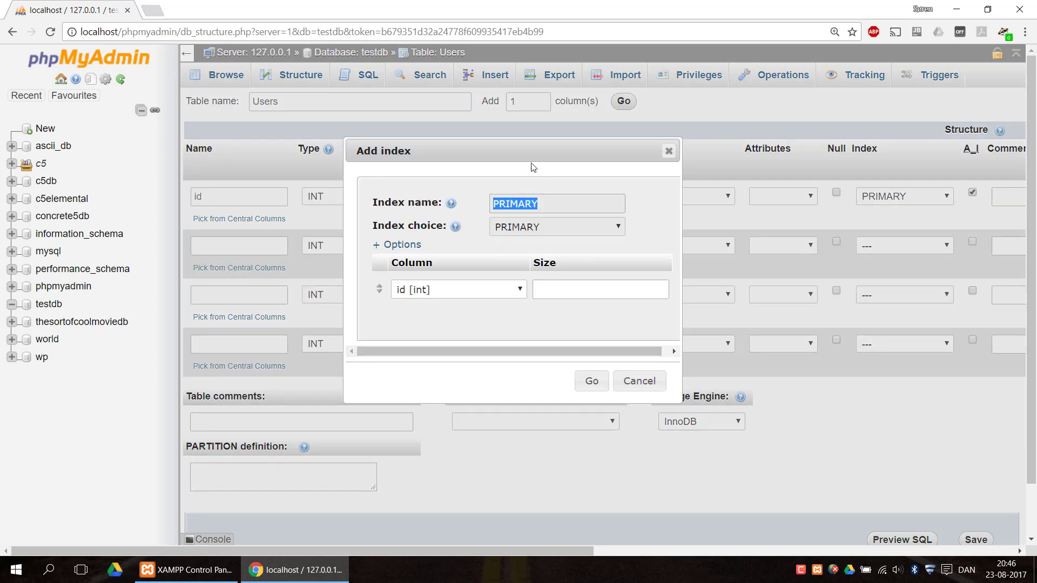
left_click_drag(517, 158, 545, 155)
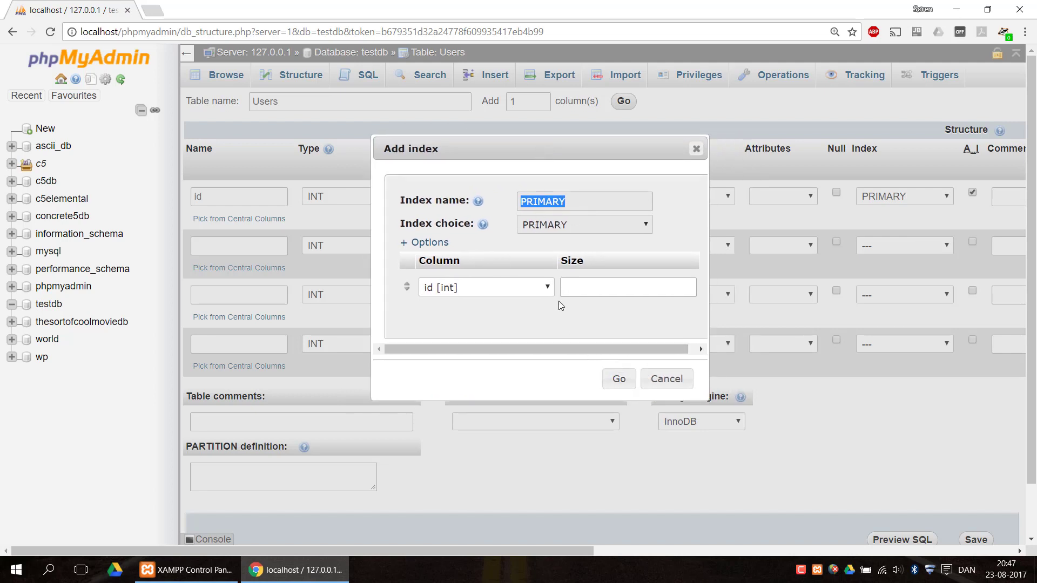
left_click(618, 379)
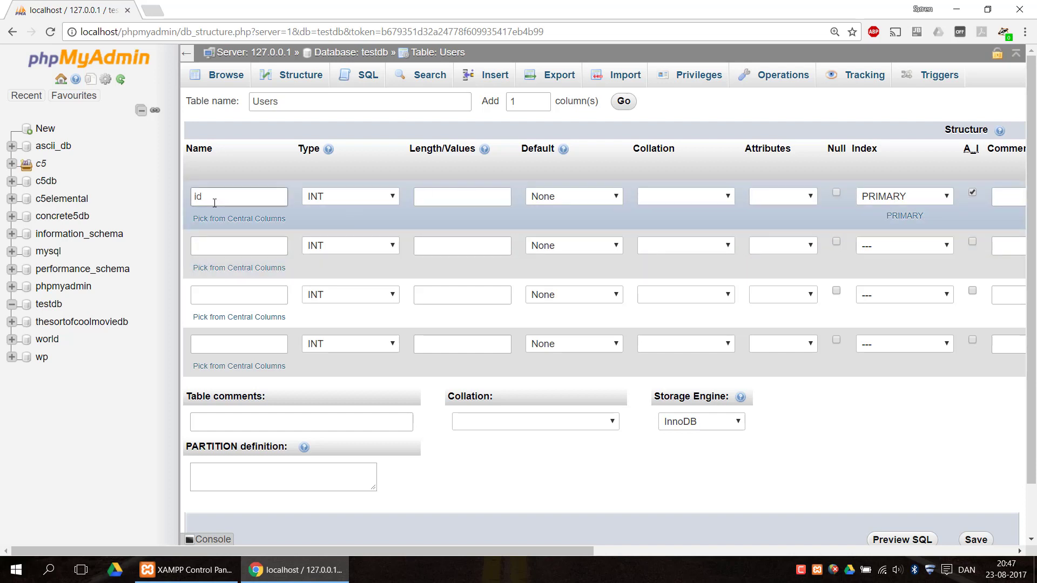
- Define the second column as username with type VARCHAR and length 30
left_click(220, 249)
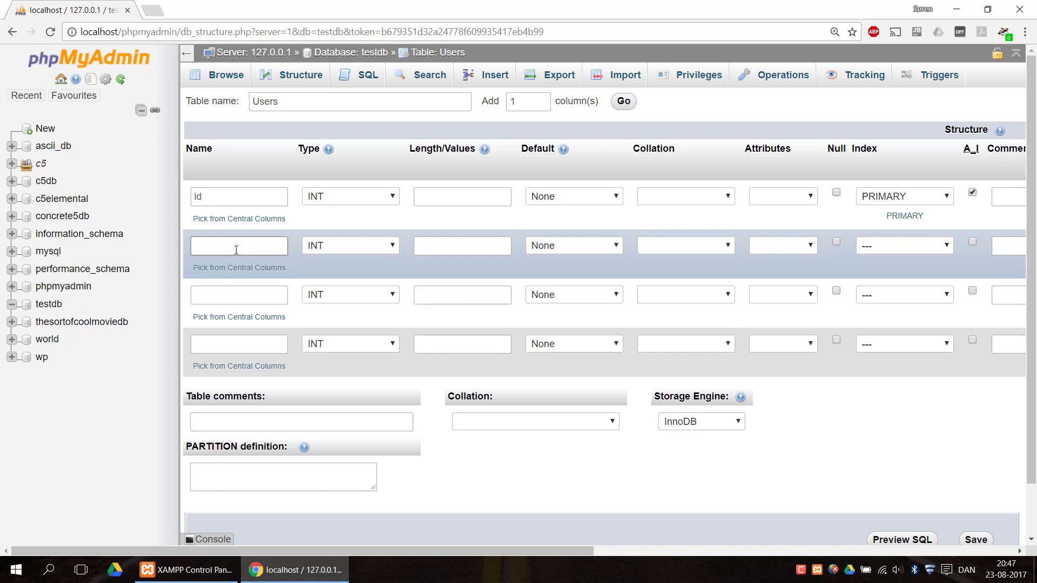
type("username")
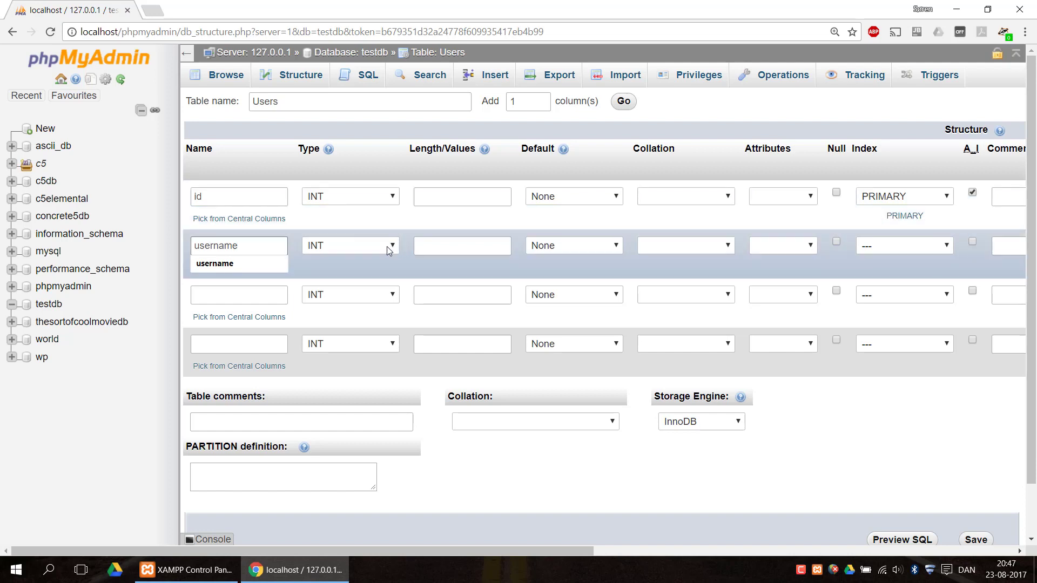
left_click(374, 259)
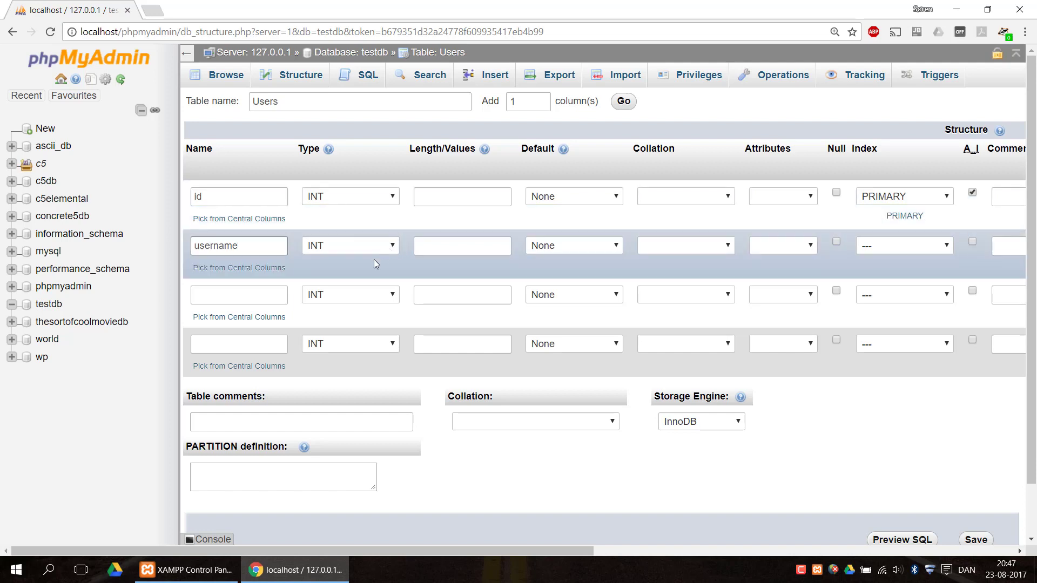
left_click(336, 245)
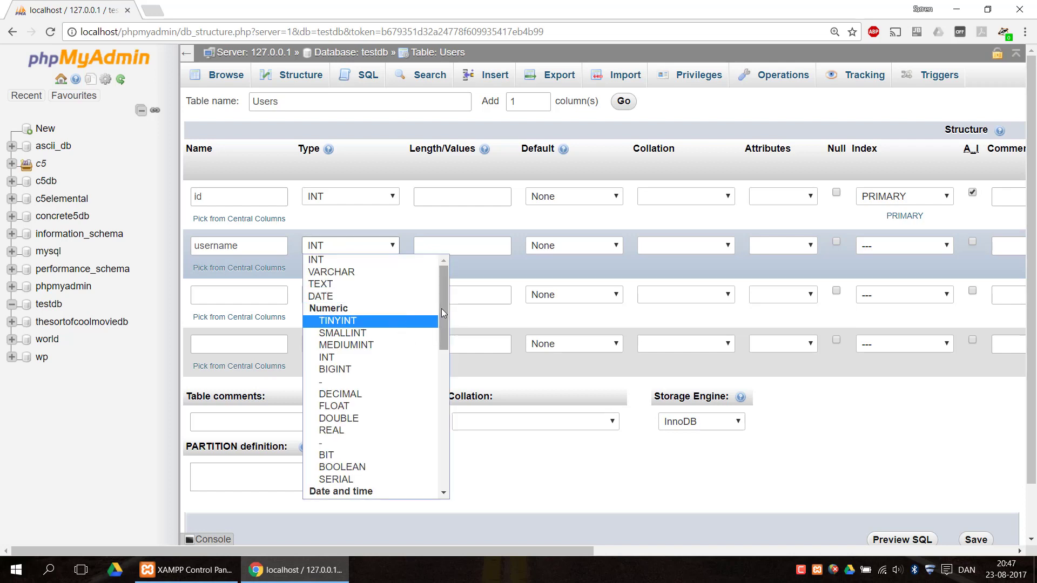
left_click_drag(442, 312, 445, 290)
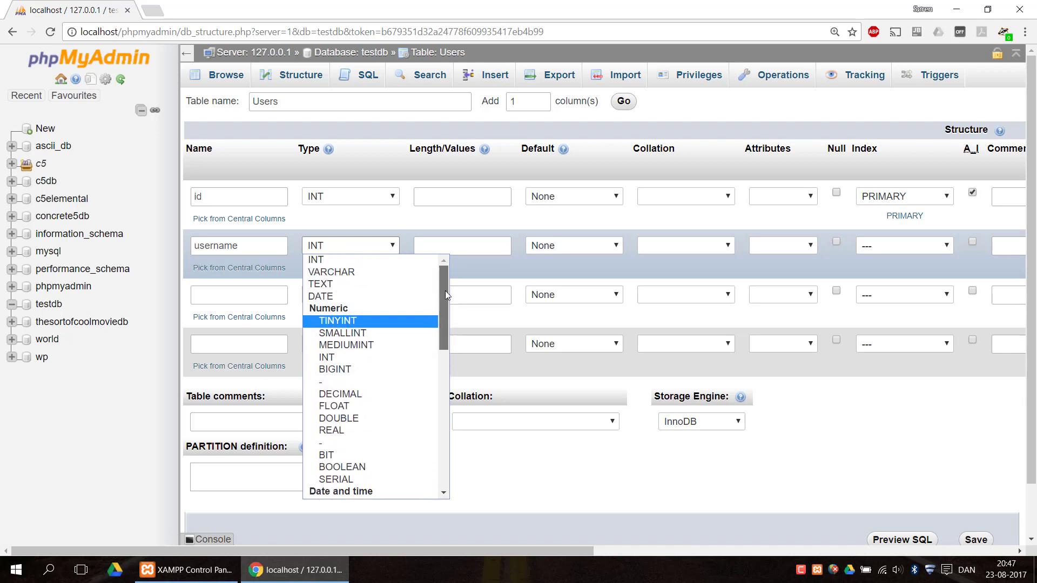
left_click(372, 274)
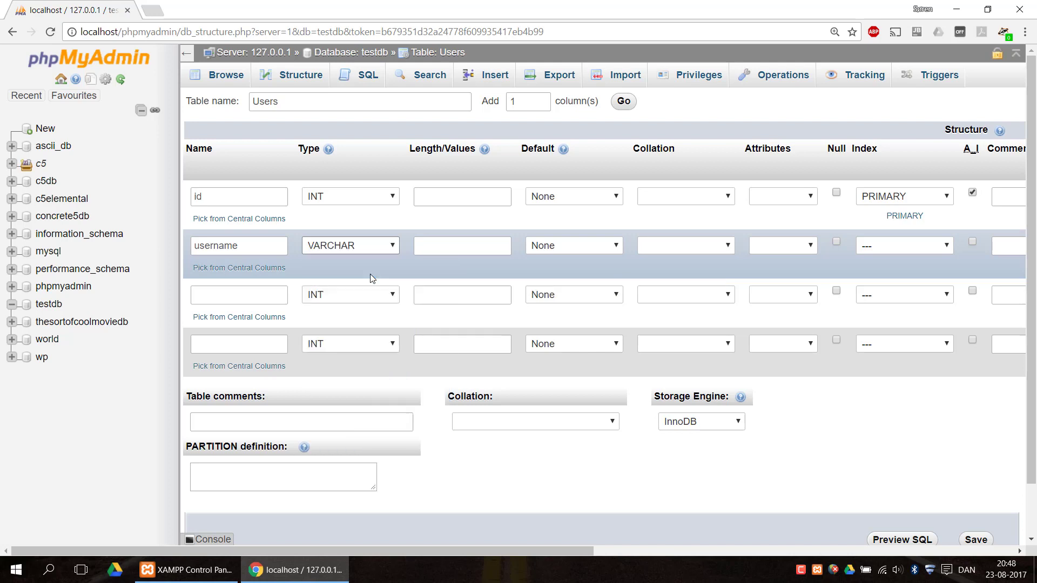
left_click(446, 247)
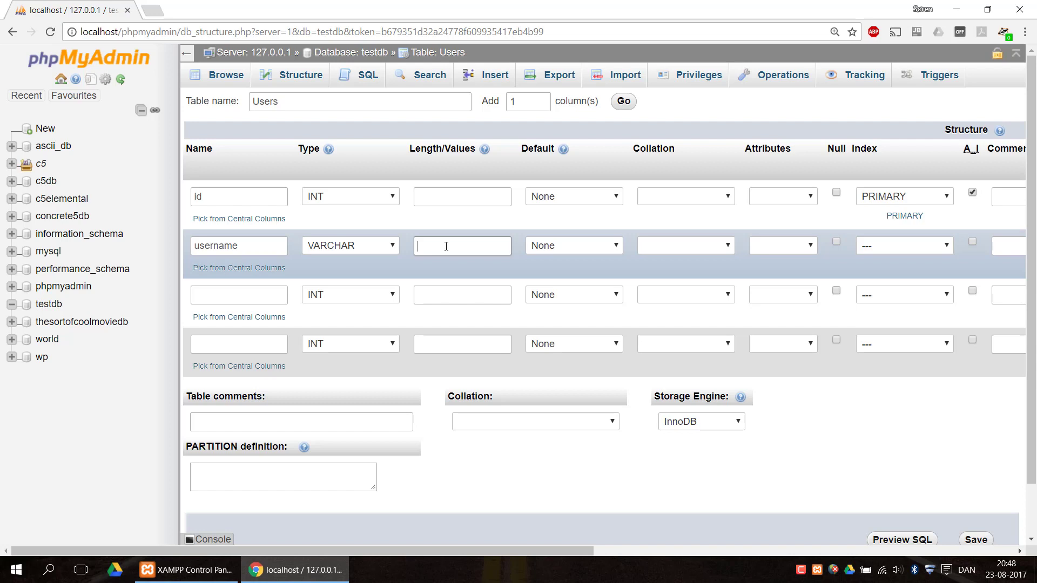
type("30")
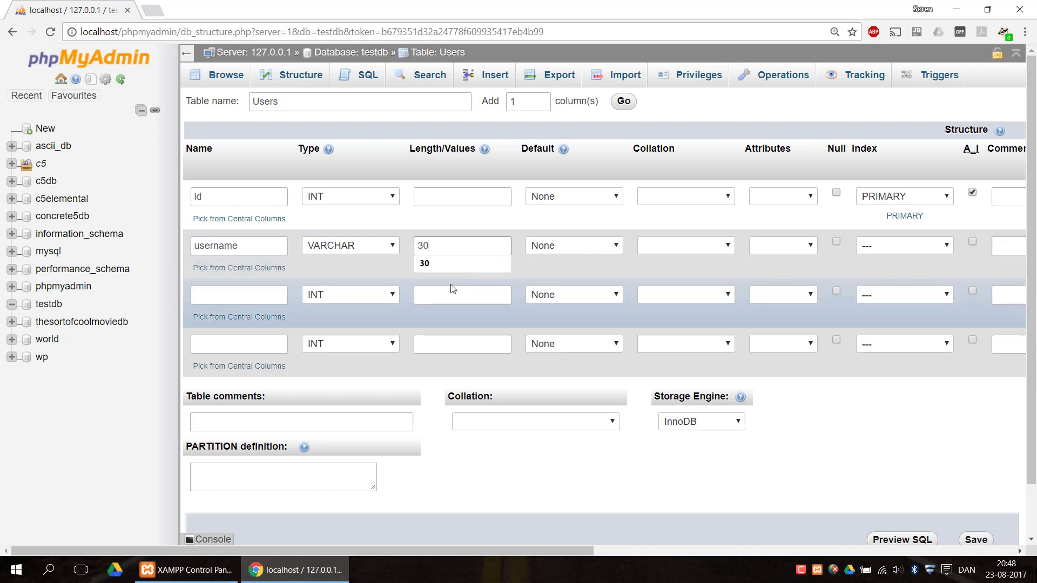
- Define the third column as password with type VARCHAR and length 30
left_click(259, 294)
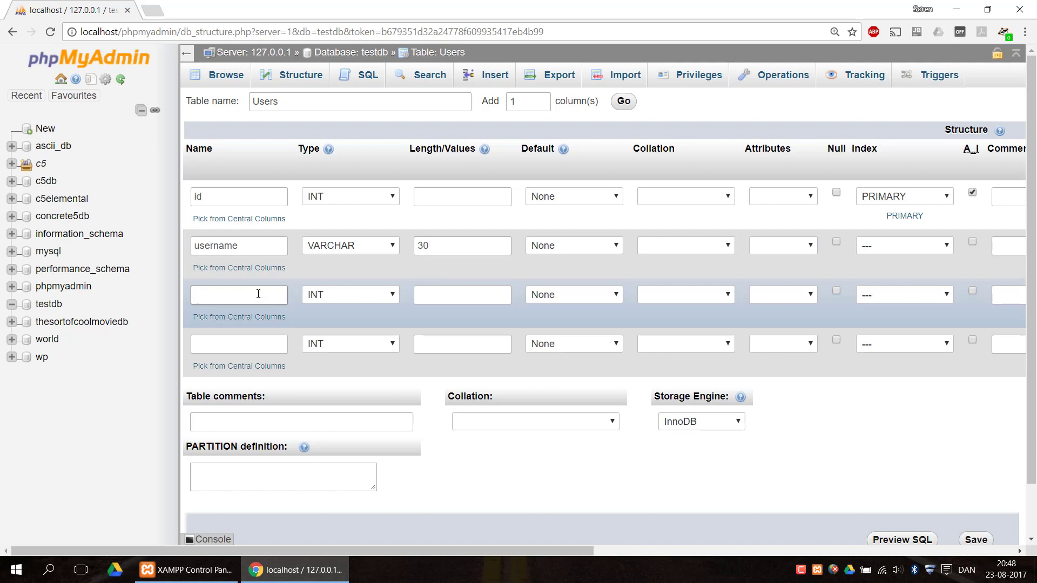
type("password")
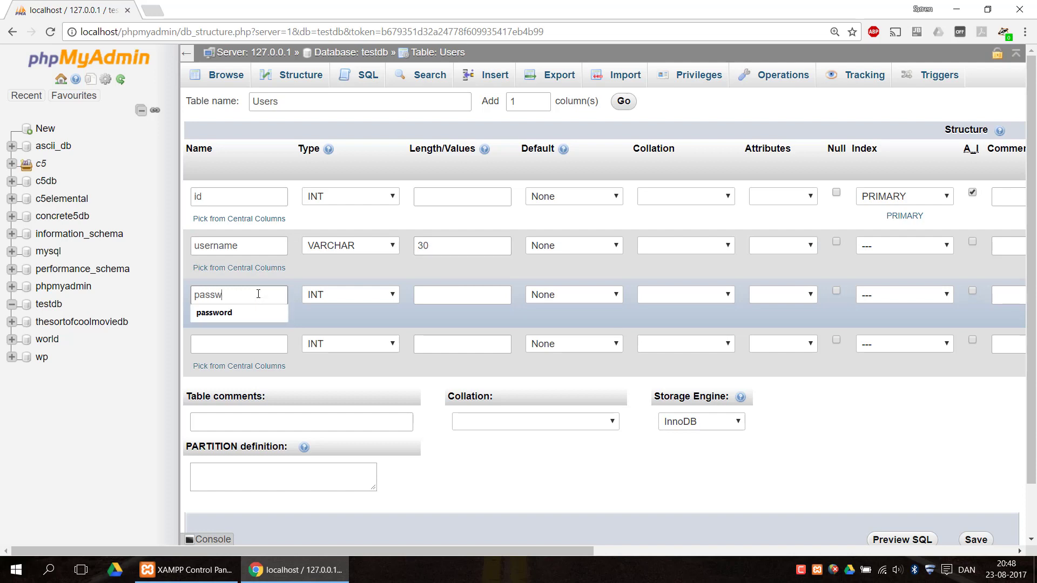
left_click(377, 292)
left_click(341, 323)
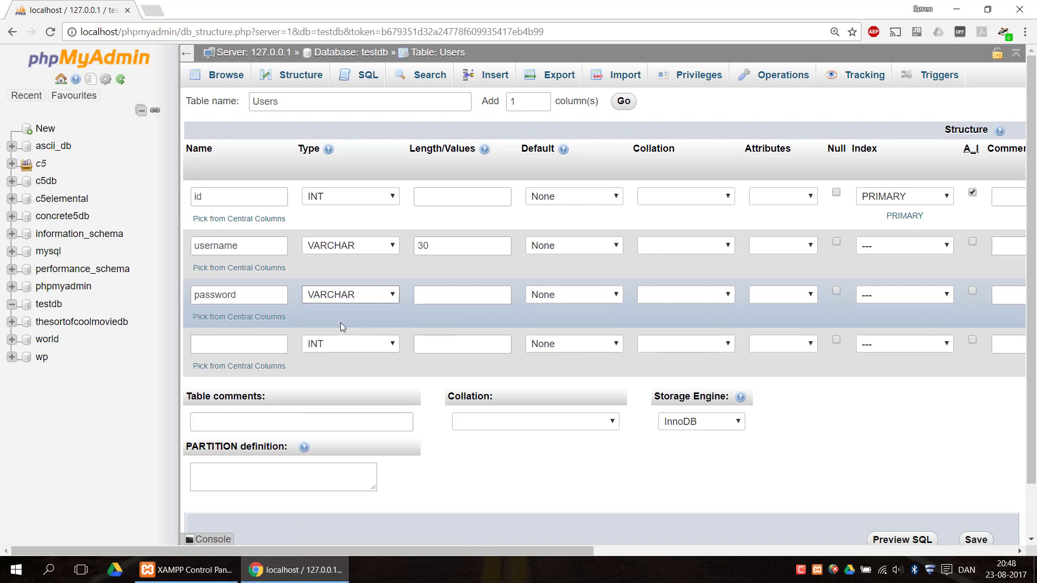
left_click(440, 300)
type("30")
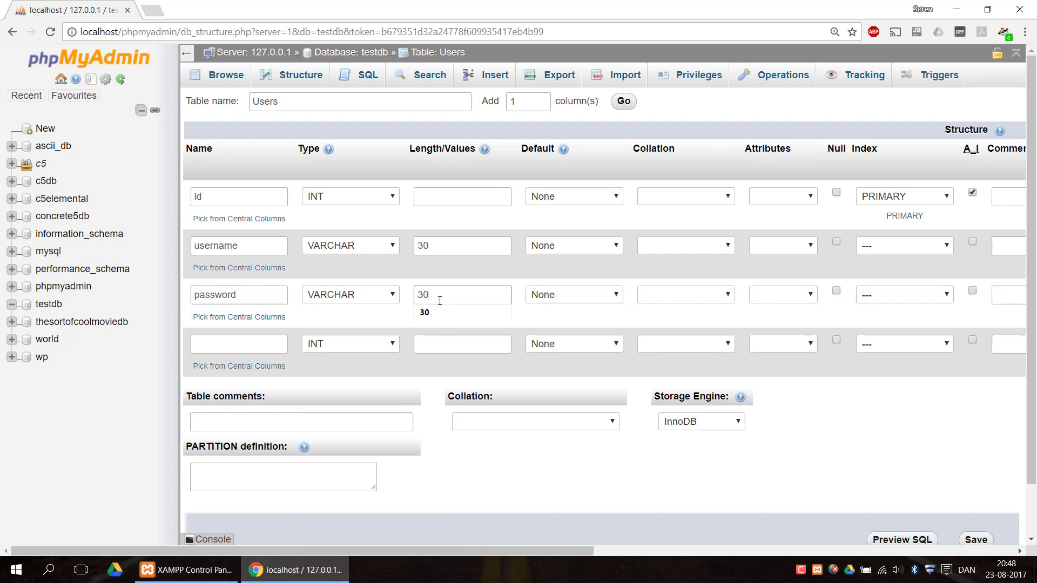
- Define the fourth column as email with type VARCHAR and length 100
left_click(240, 346)
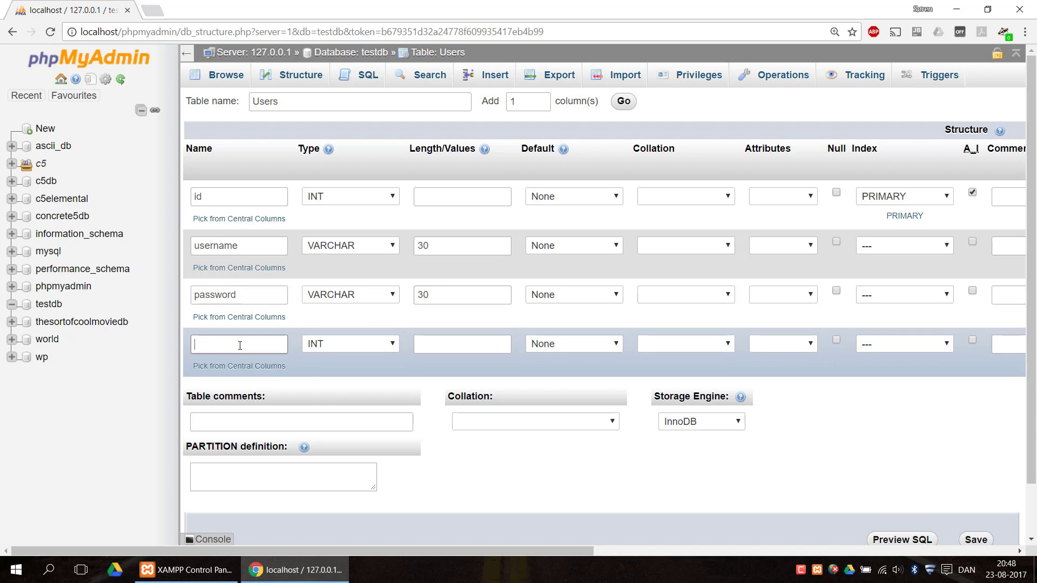
type("email")
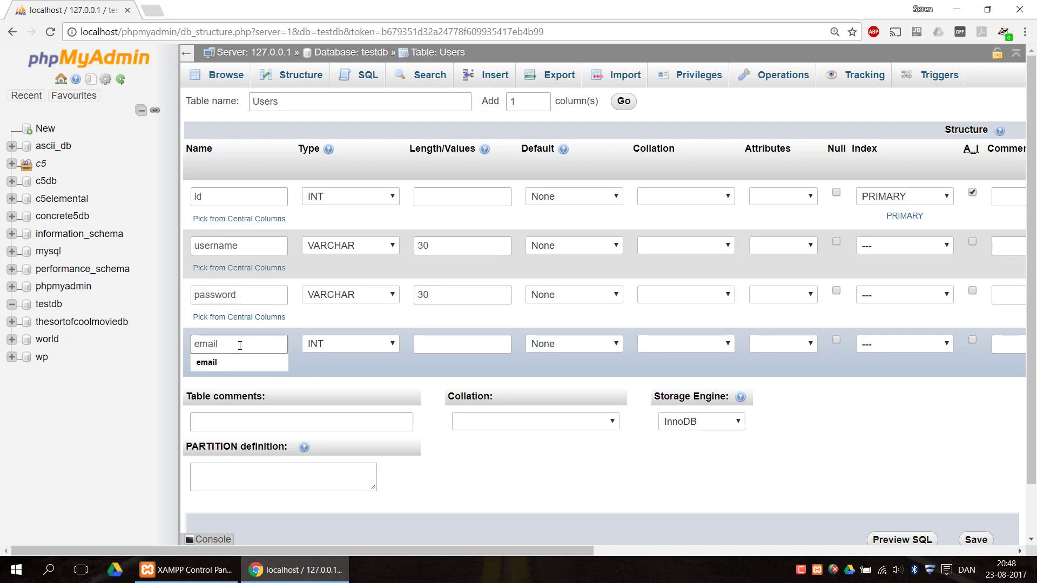
left_click(319, 346)
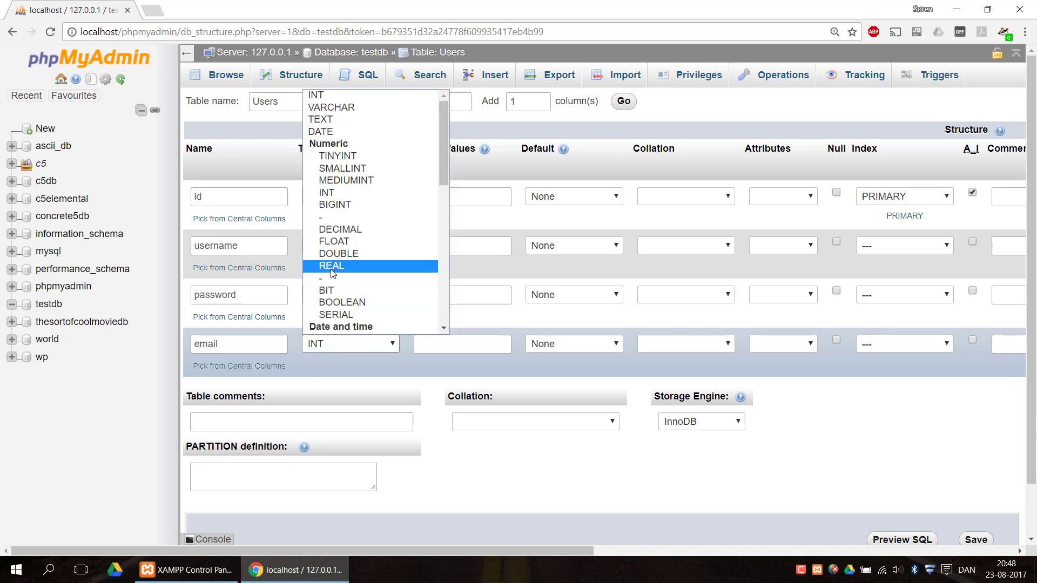
left_click(327, 108)
left_click(450, 352)
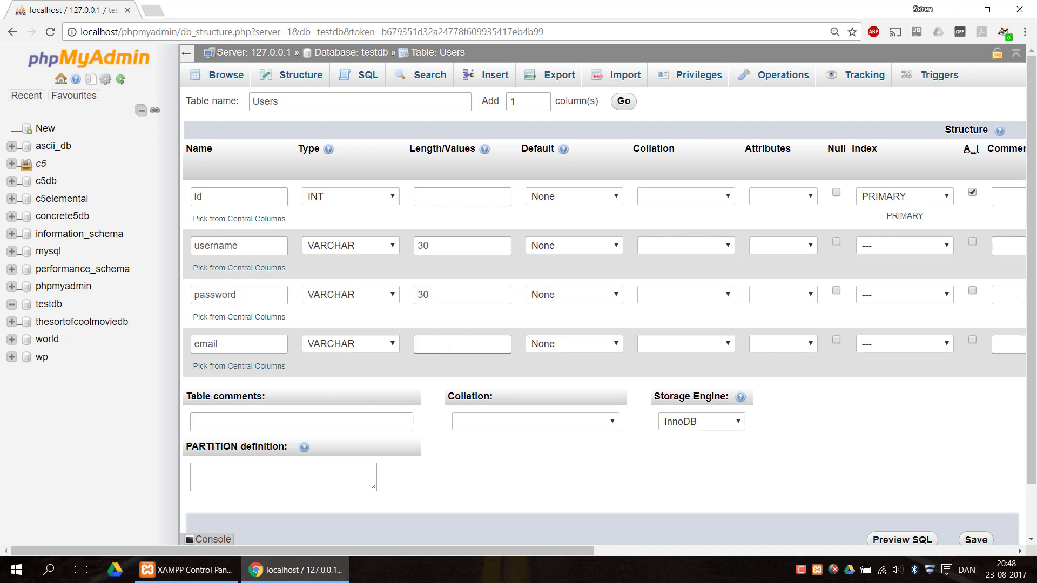
type("100")
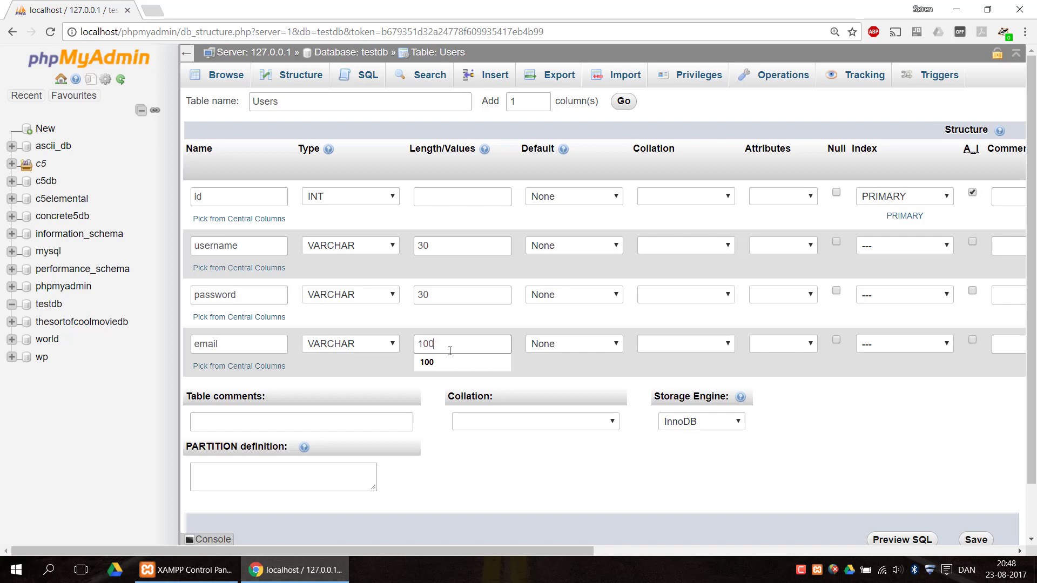
left_click(825, 400)
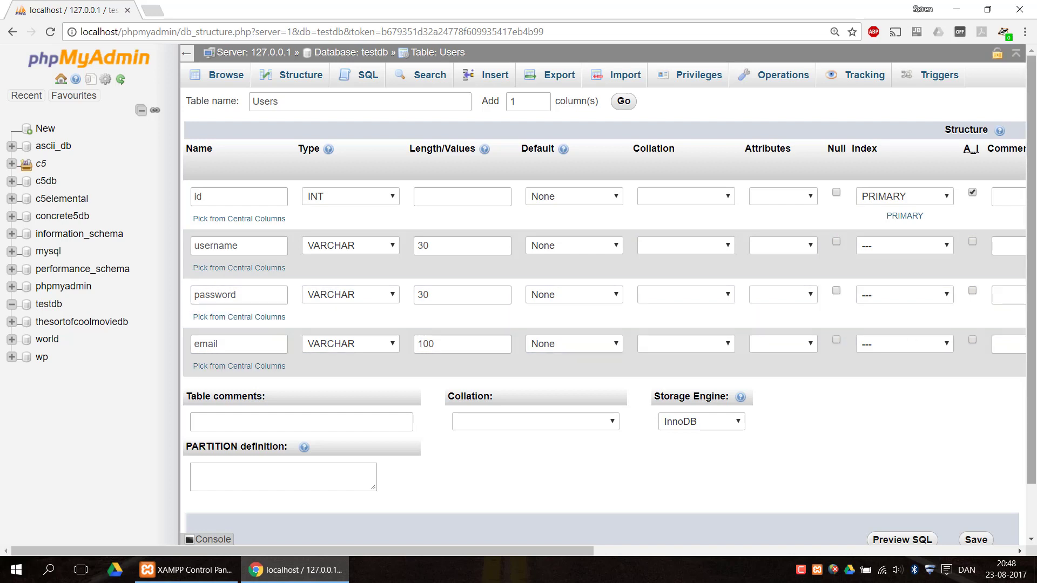
- Save the Users table and expand the column list of users under testdb in the database tree
scroll(1009, 356, "down", 1)
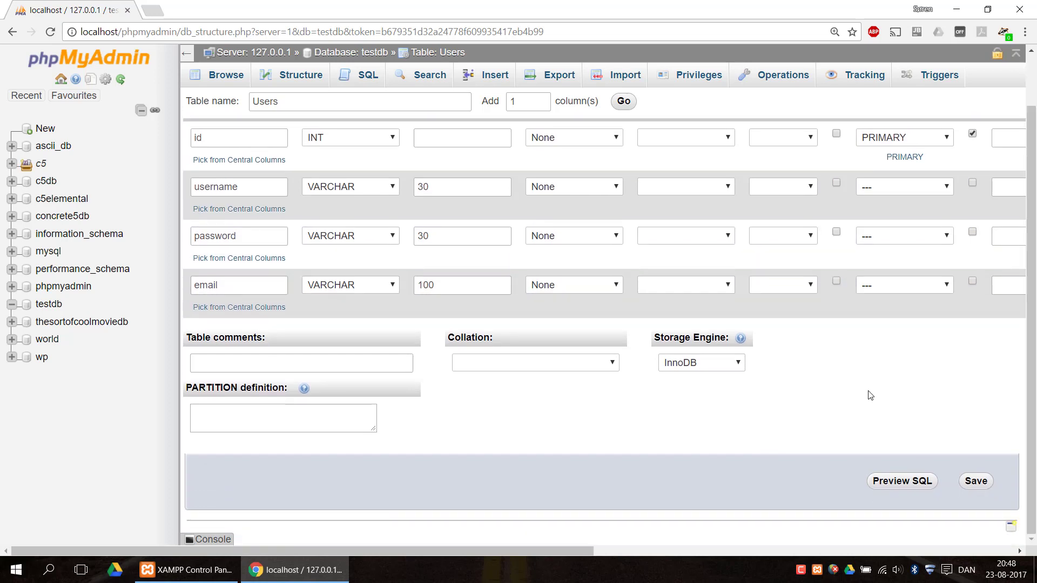
left_click(976, 481)
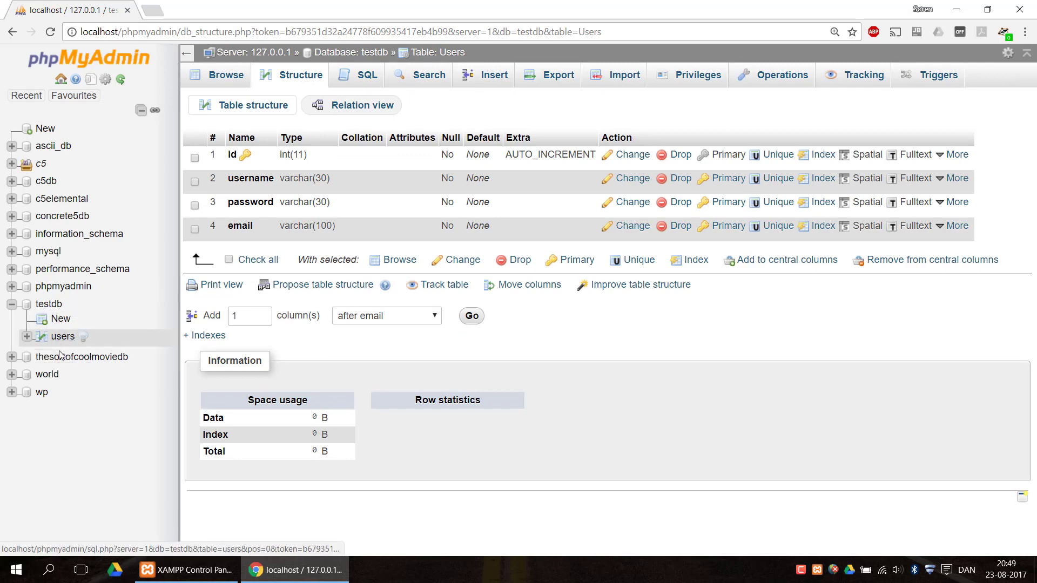
left_click(27, 336)
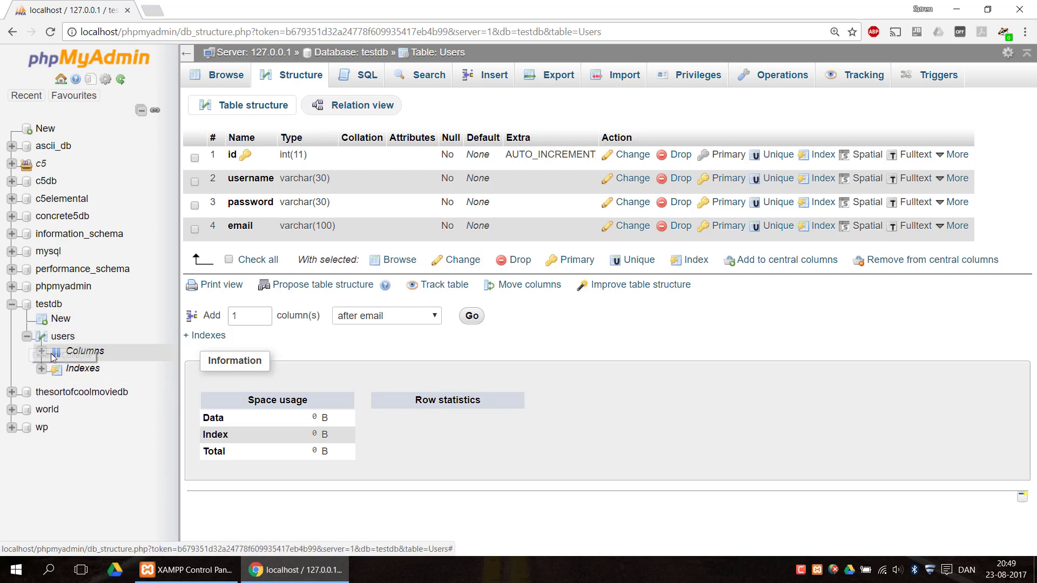
left_click(41, 352)
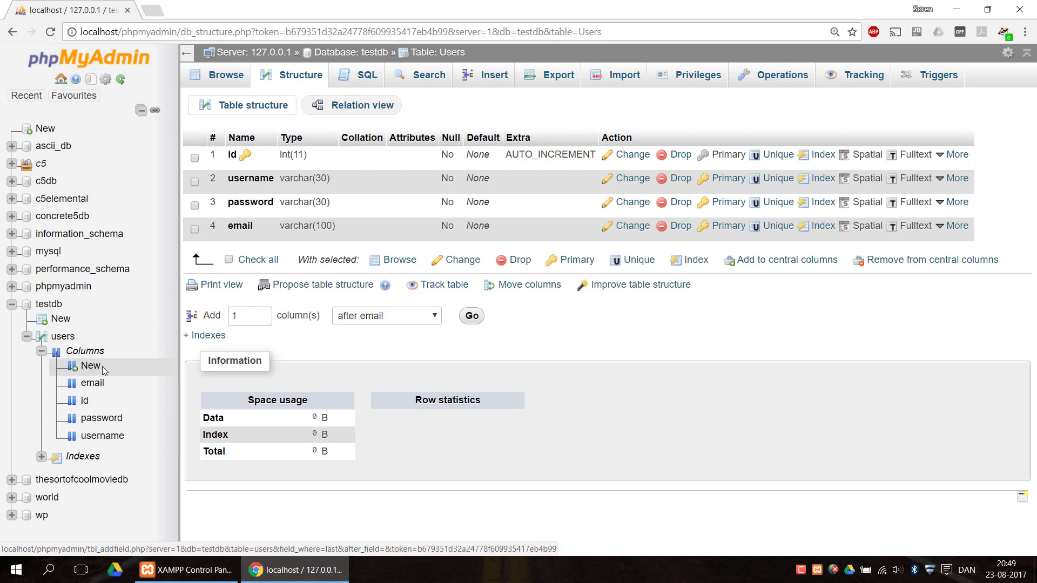